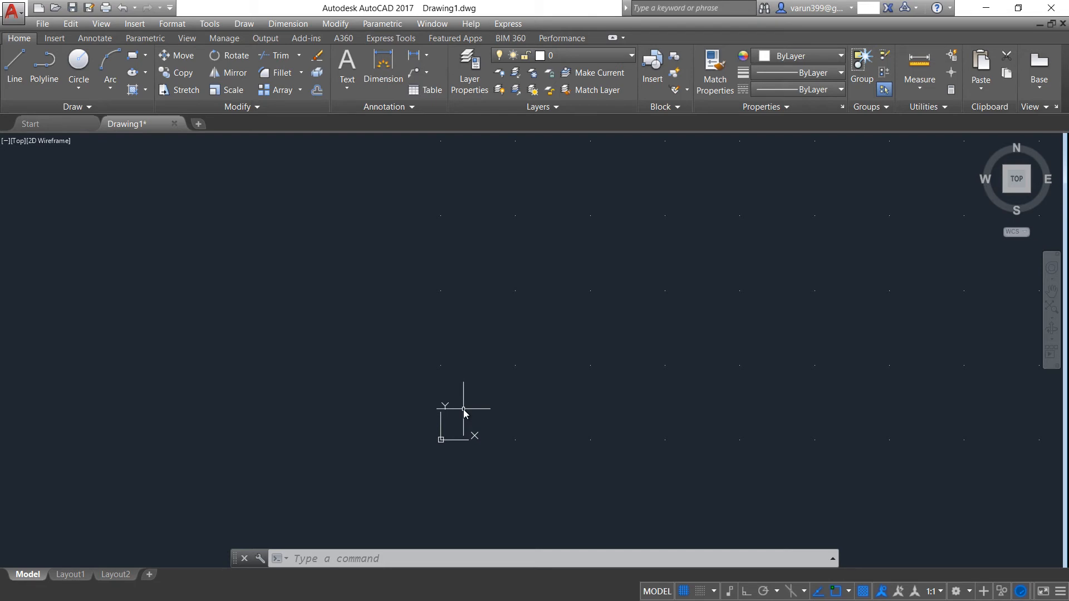
Draw three connected freely angled line segments with lengths of 5, 6 and 10 units.
type("l")
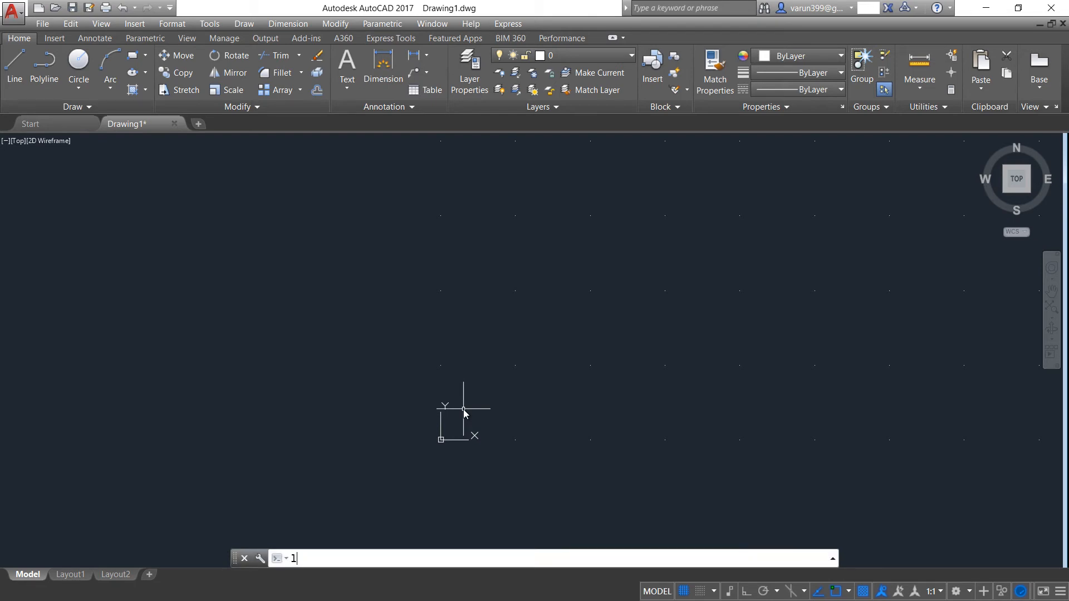
key("Return")
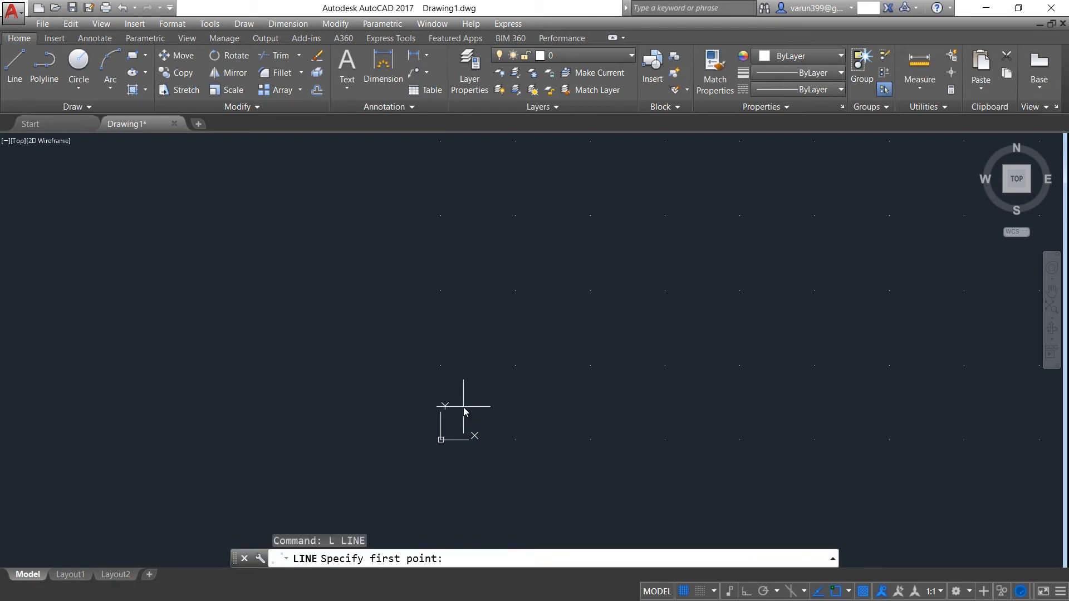
left_click(515, 366)
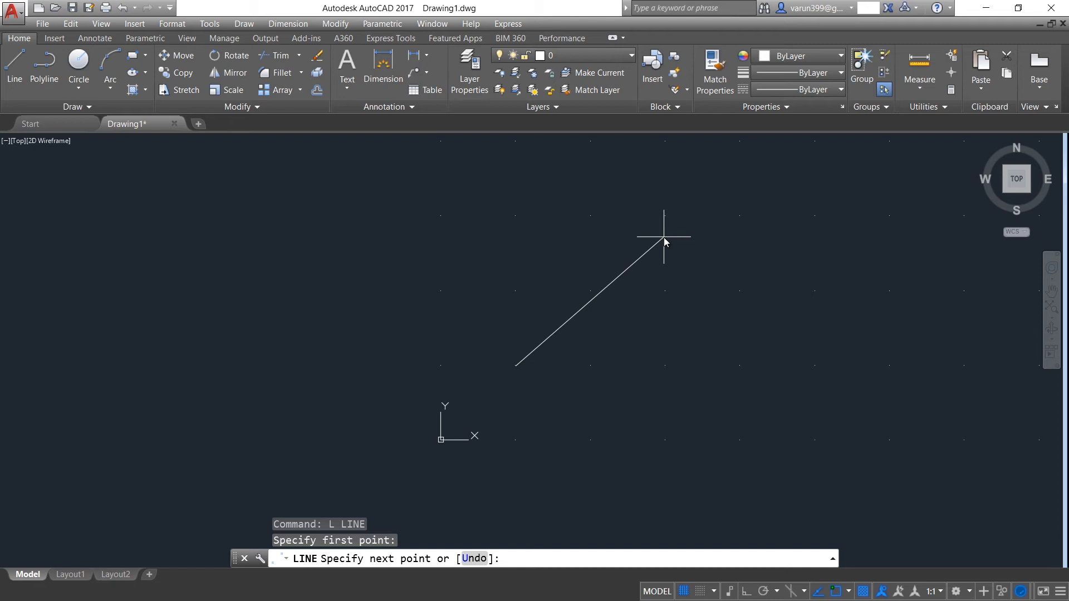
type("5")
key("Return")
scroll(746, 355, "down", 2)
middle_click_drag(747, 354, 566, 441)
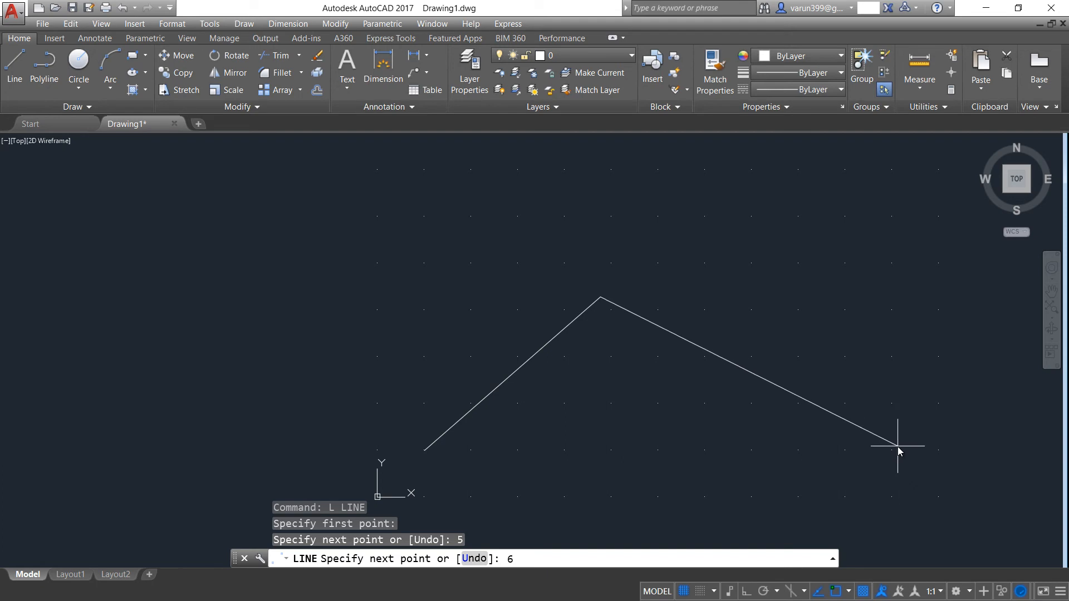
key("Return")
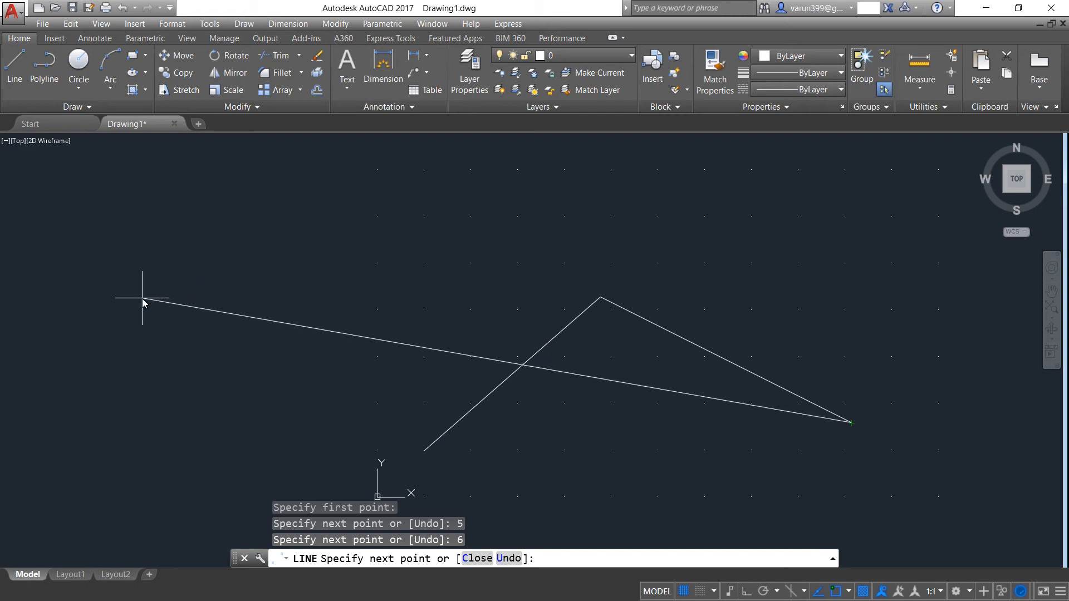
type("10")
key("Return")
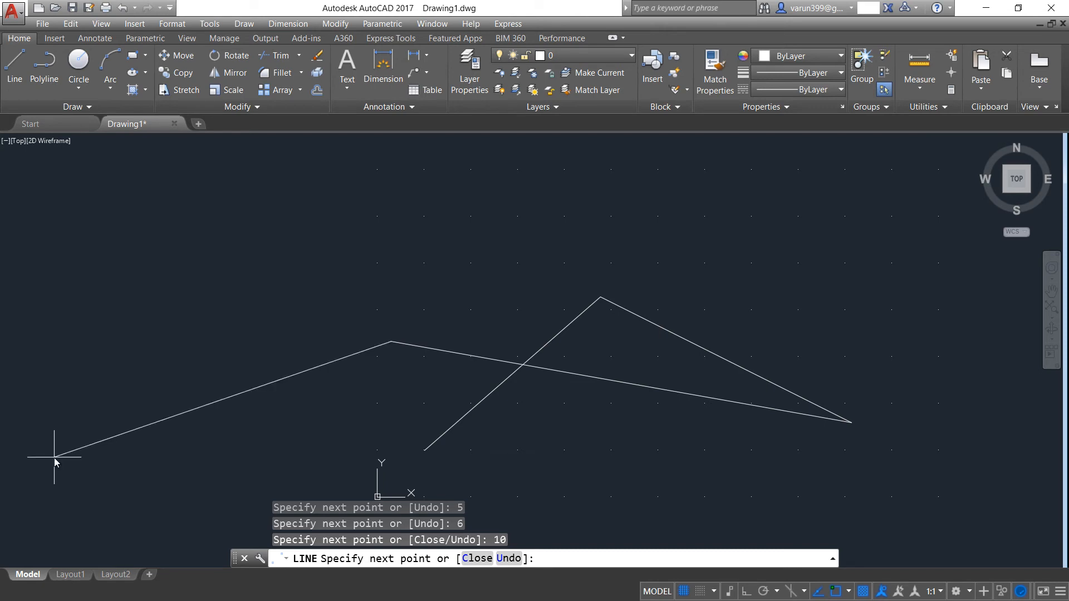
key("Escape")
Draw a circle with a radius of 5 units centred above the connected lines.
middle_click_drag(768, 260, 671, 317)
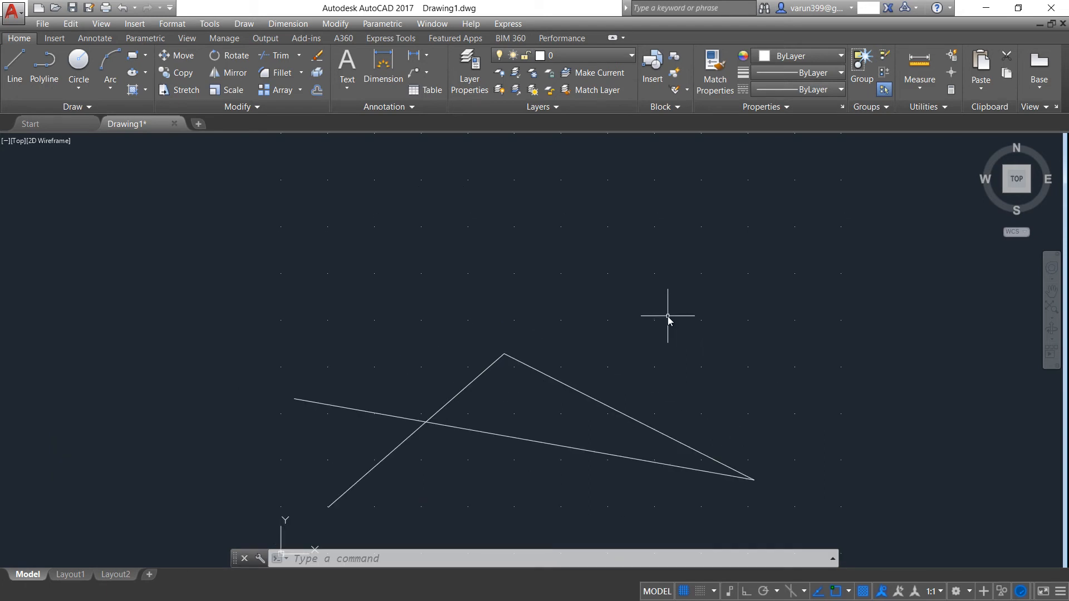
type("c")
key("Return")
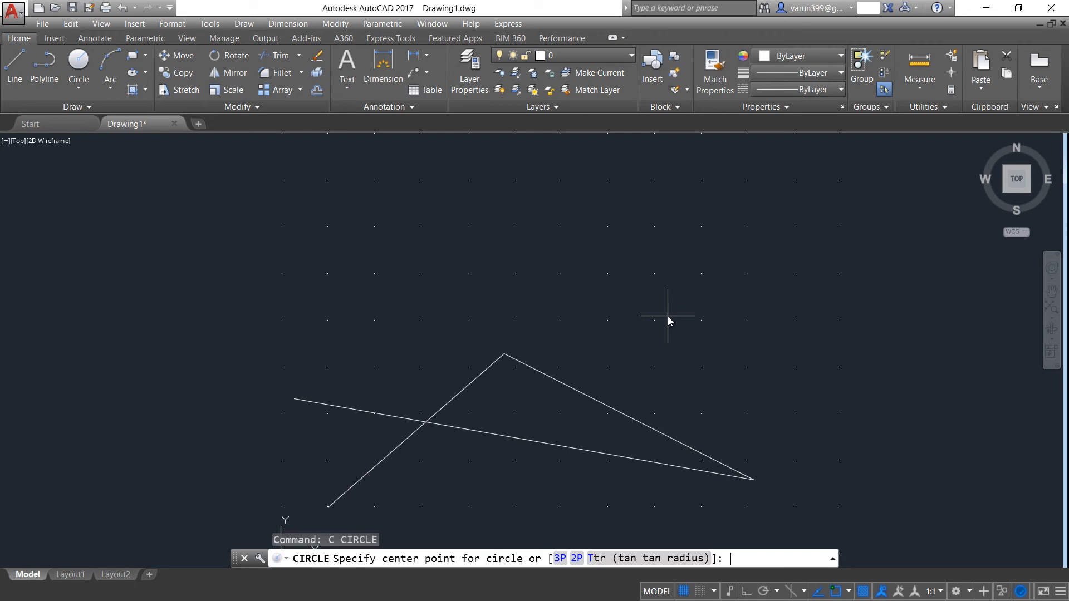
left_click(630, 261)
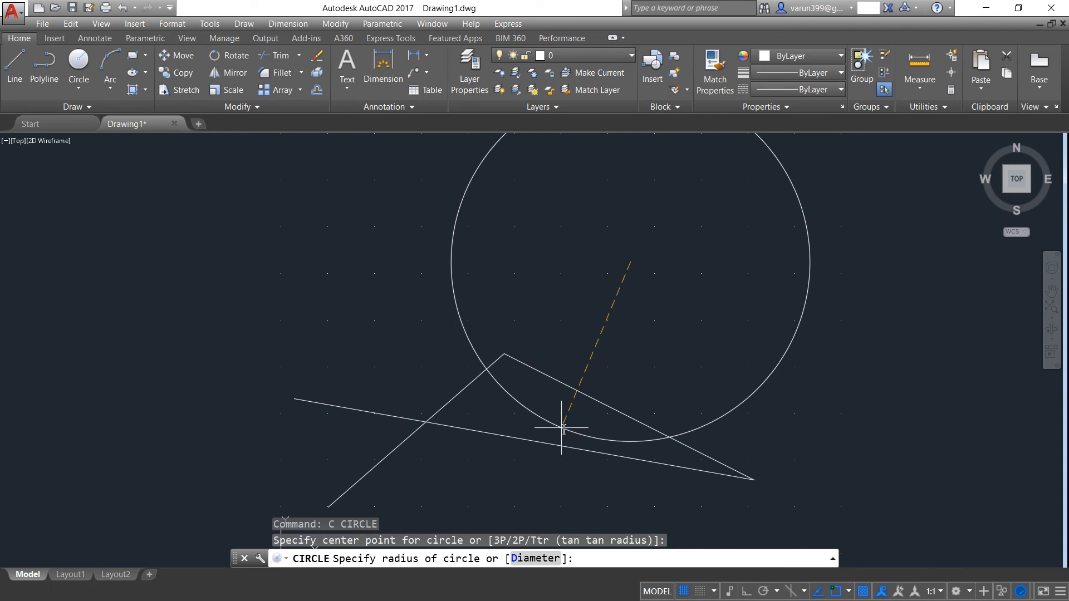
type("5")
key("Return")
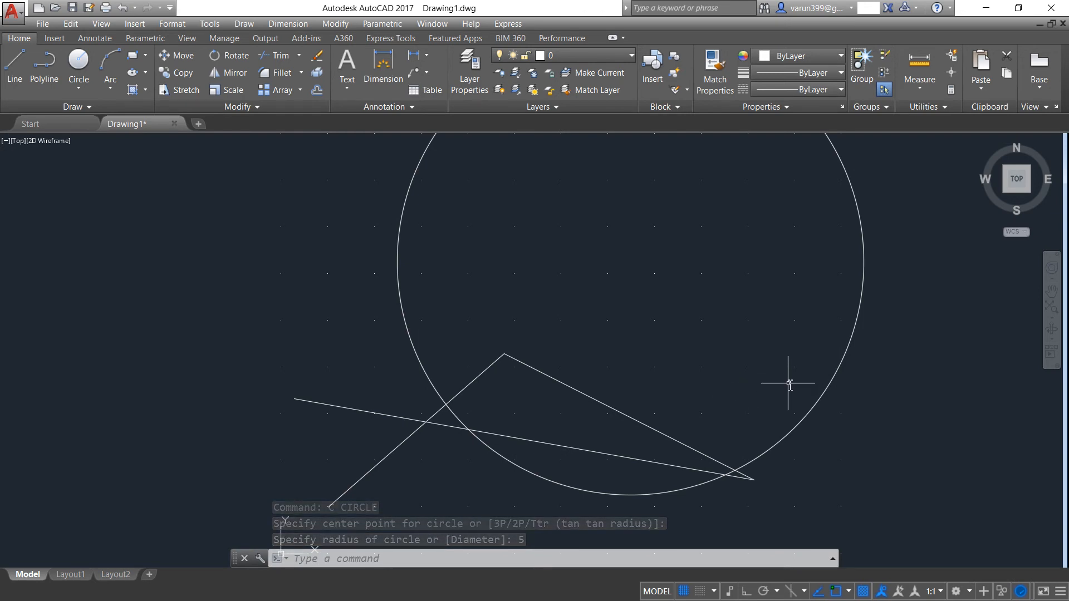
type("c")
key("Return")
key("Escape")
Draw a concentric circle with a diameter of 4 units at the centre of the existing circle.
type("c")
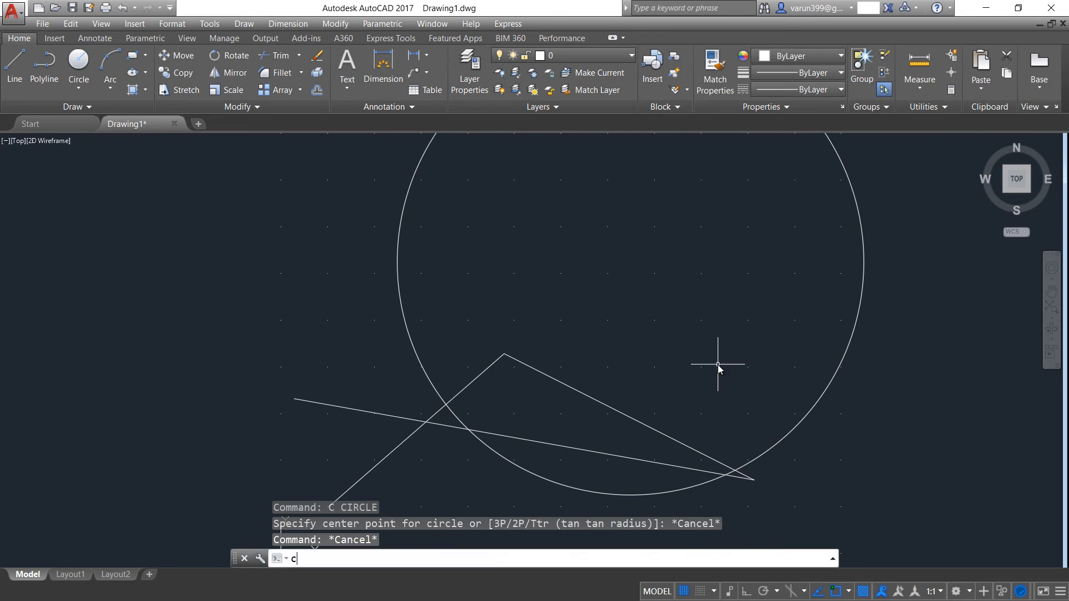
key("Return")
left_click(373, 560)
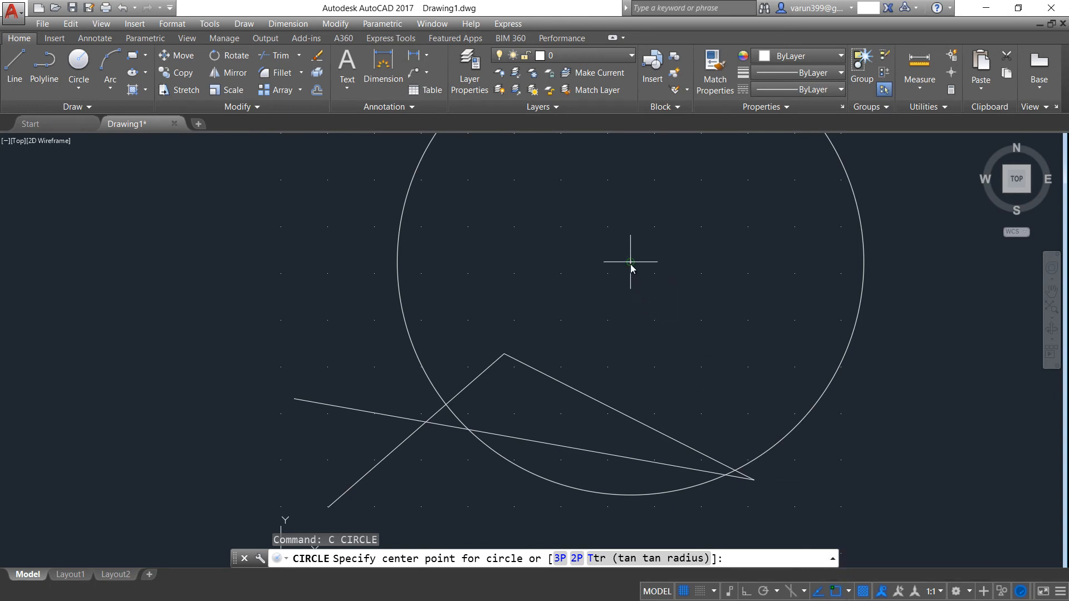
left_click(630, 263)
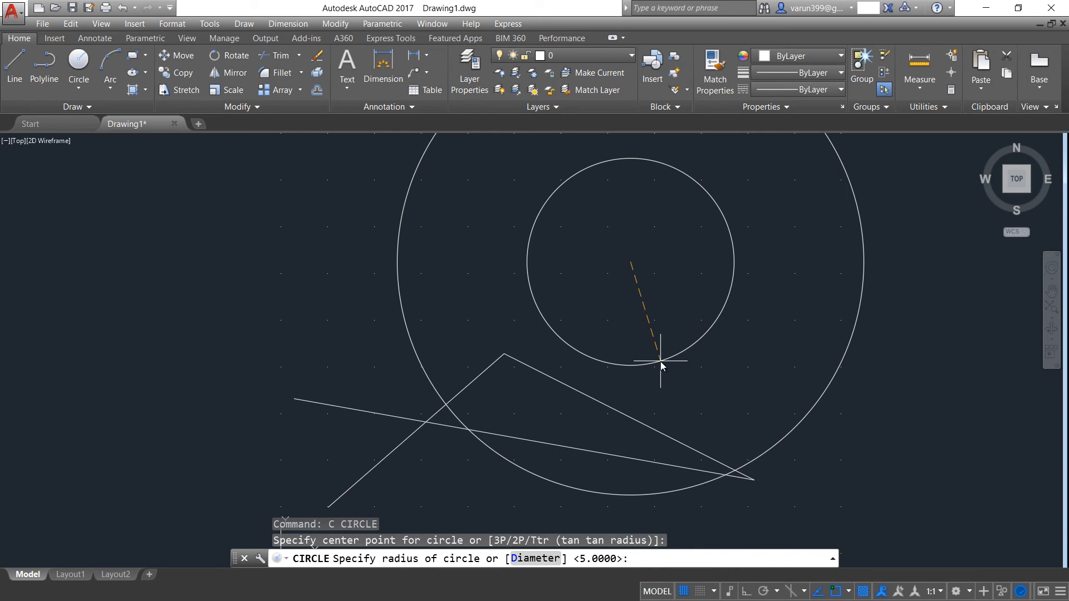
left_click(538, 559)
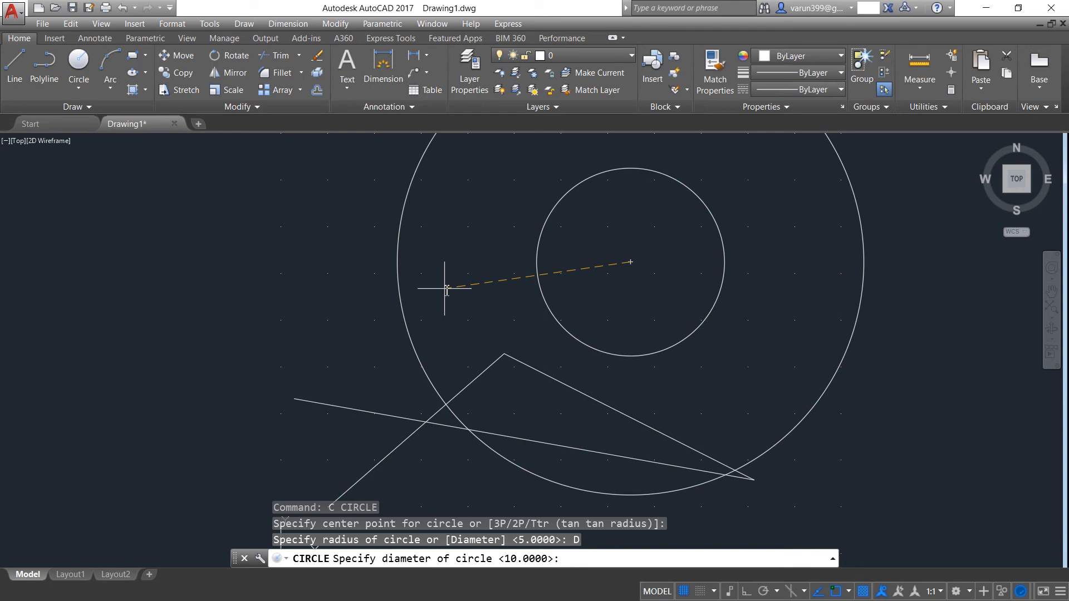
type("4")
key("Return")
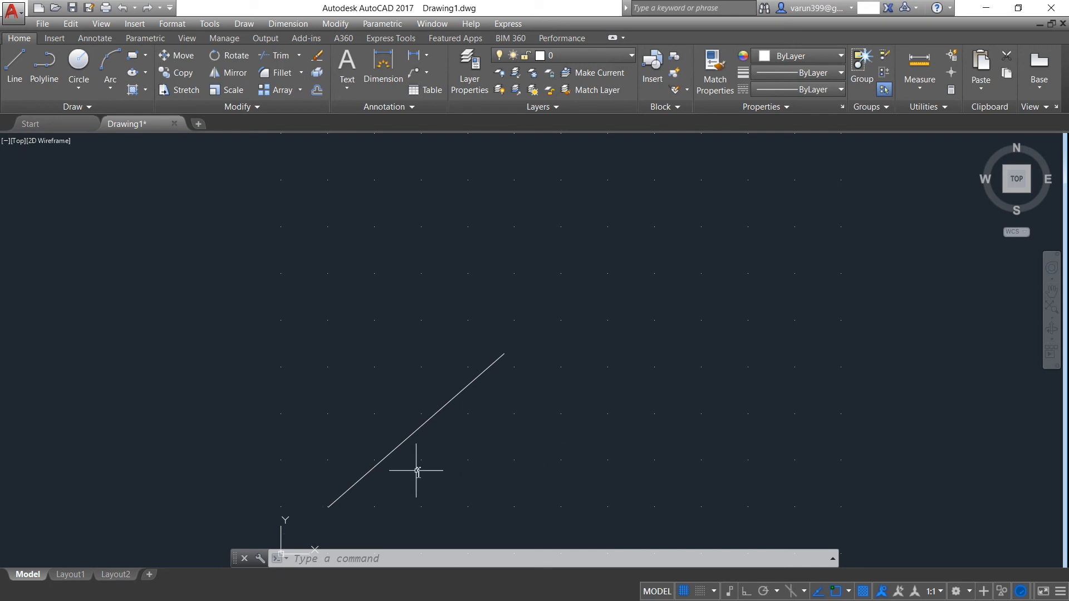
Turn on Ortho mode and draw a 4-unit horizontal line rightwards from the upper end of the slanted line.
left_click(746, 591)
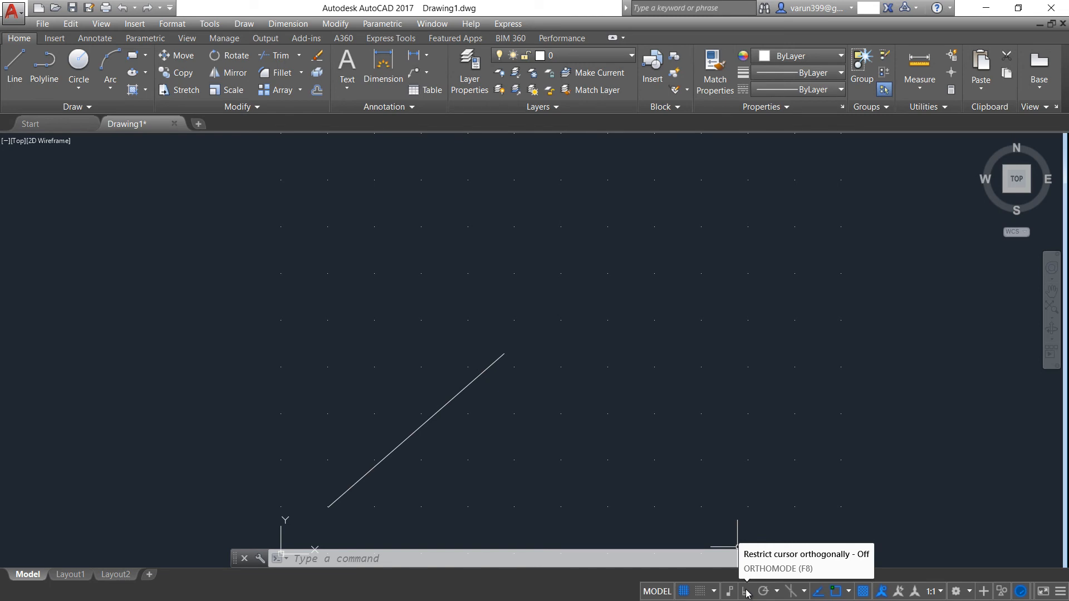
type("l")
key("Return")
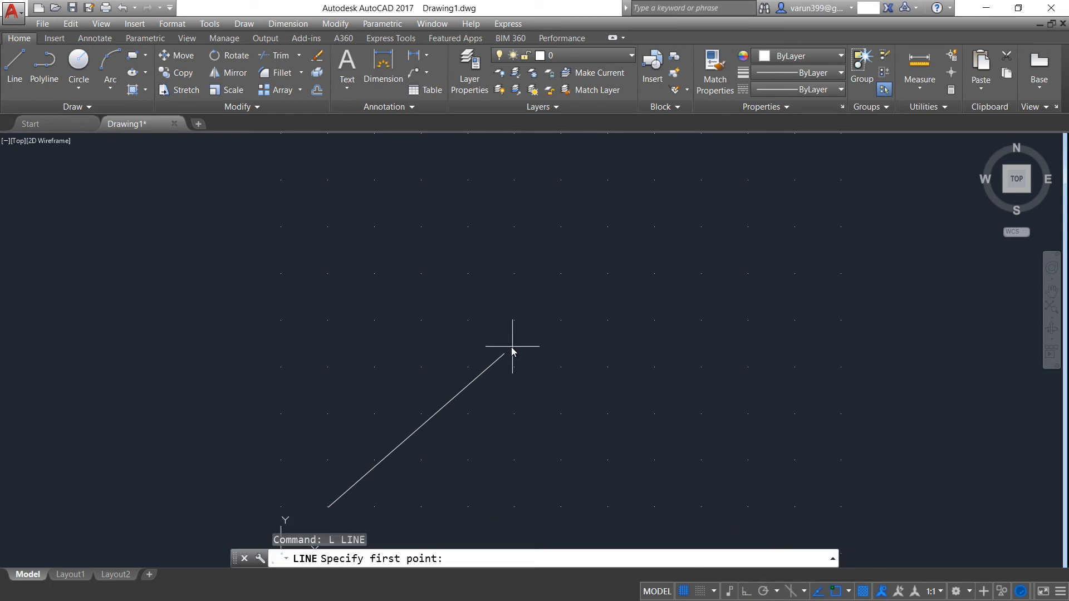
left_click(505, 357)
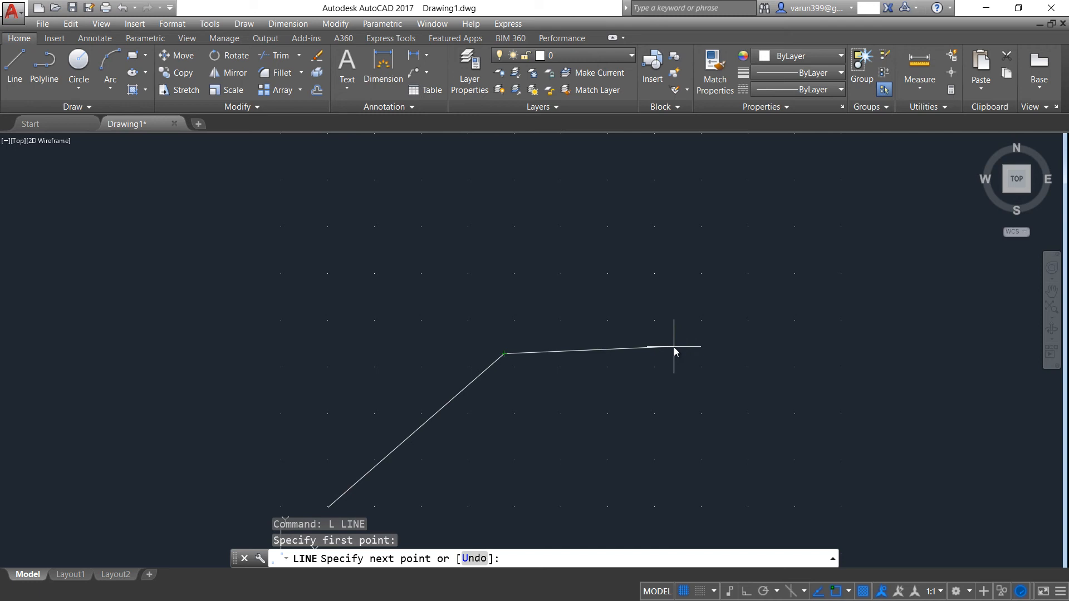
key("F8")
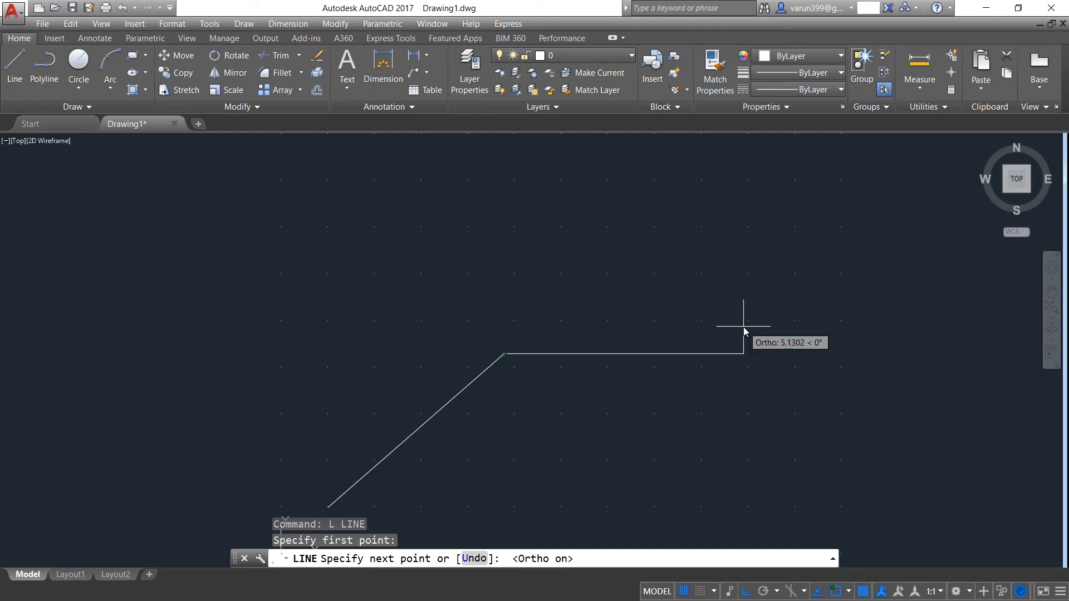
type("4")
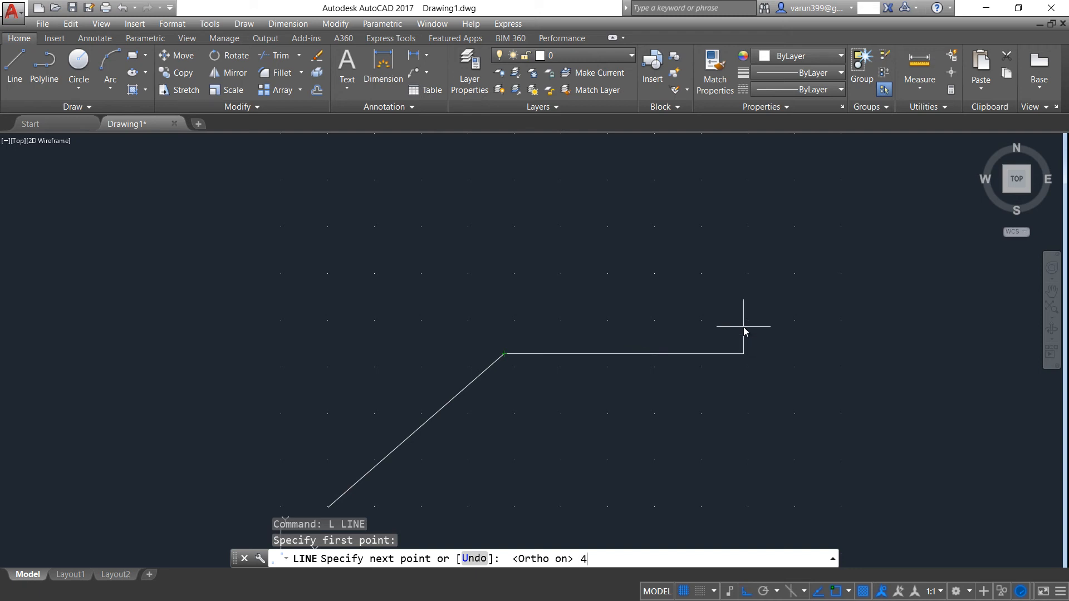
key("Return")
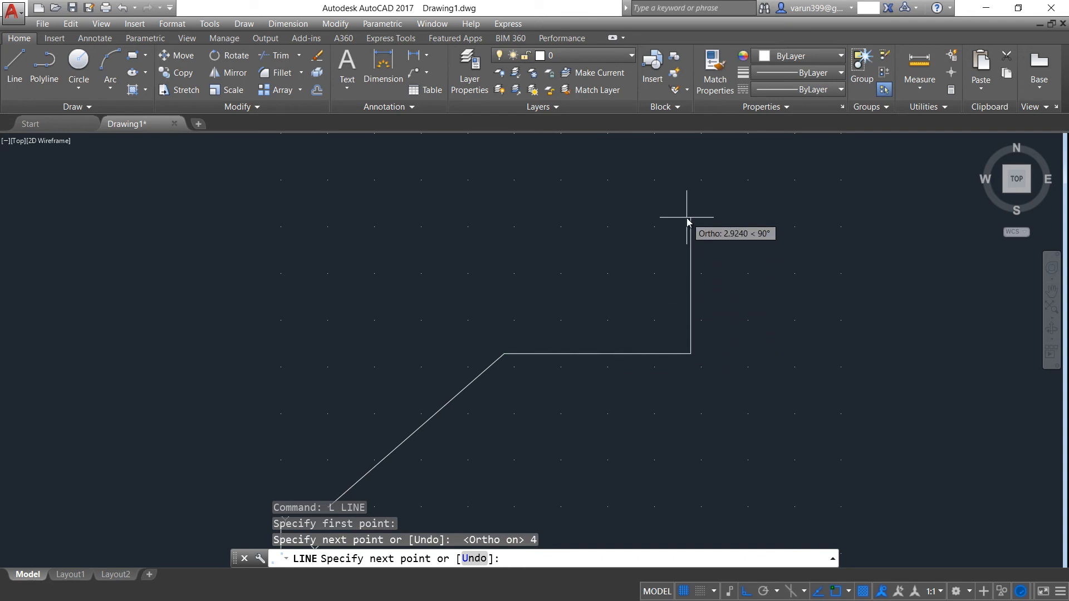
Complete the 4 by 2 rectangle with segments of 2 units up, 4 units left and 2 units down.
type("2")
key("space")
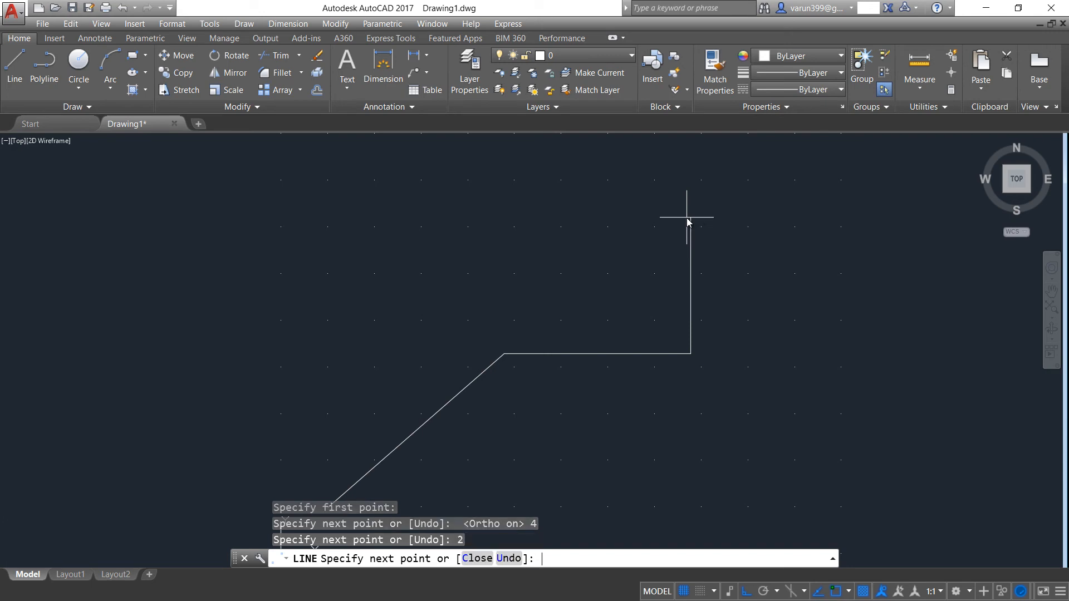
type("4")
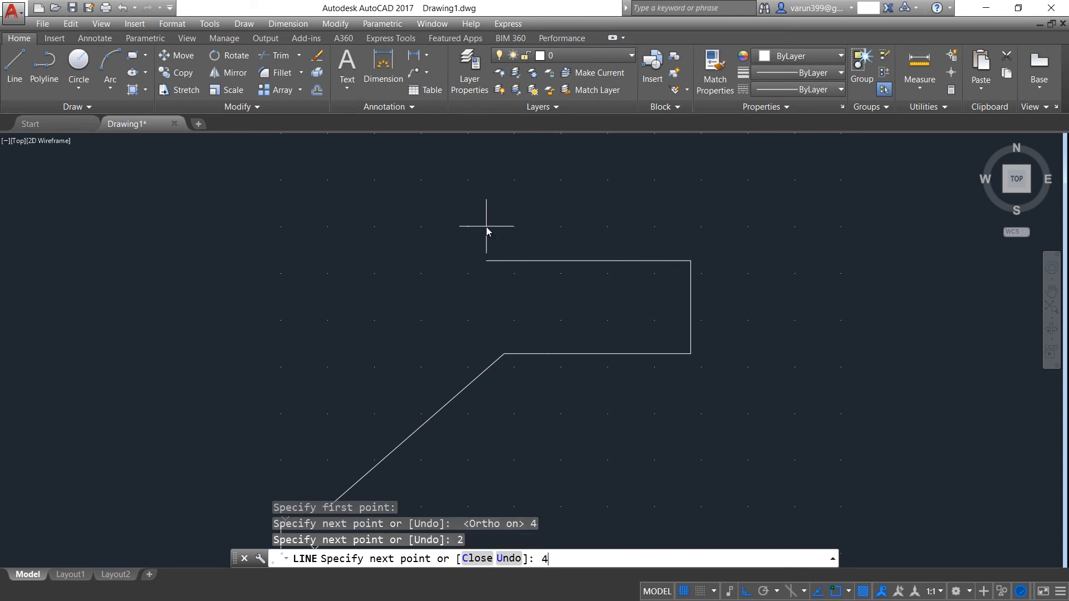
key("space")
type("2")
key("space")
key("Escape")
Delete the rectangle and the slanted line from the drawing.
left_click(511, 412)
left_click(418, 449)
key("Delete")
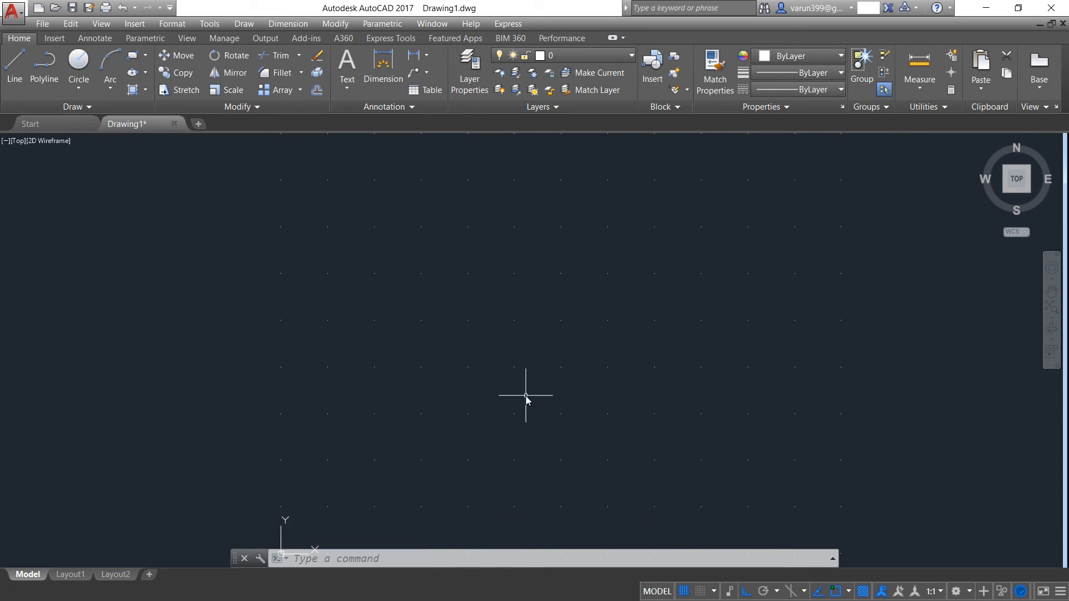
Turn on polar tracking and set its angle increment to 23 degrees.
left_click(764, 591)
left_click(778, 593)
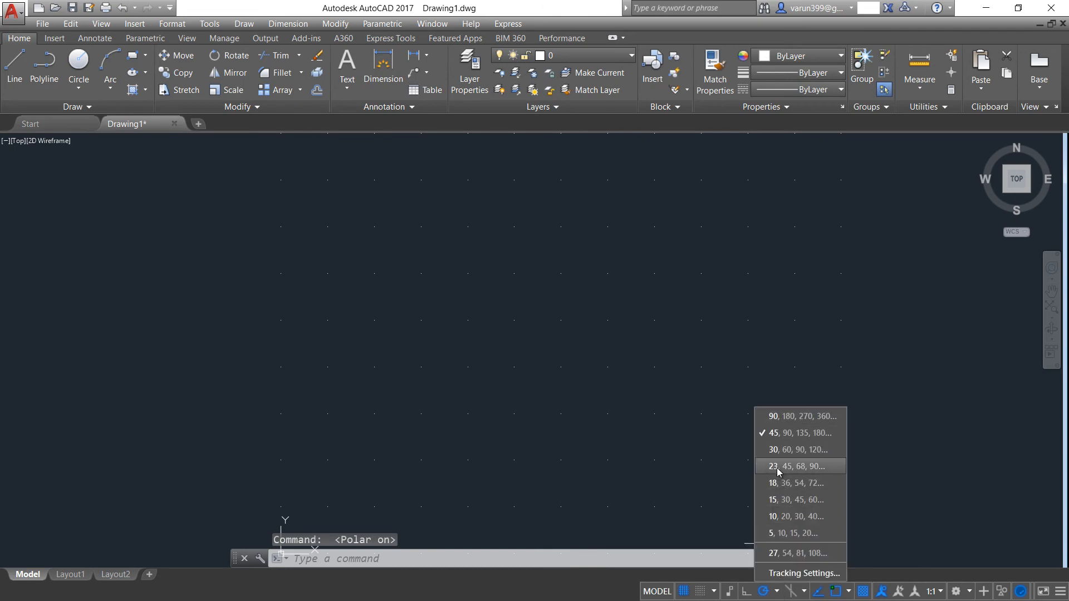
left_click(778, 468)
Draw a single 10-unit line at a polar angle of 23 degrees.
type("l")
key("Return")
left_click(447, 441)
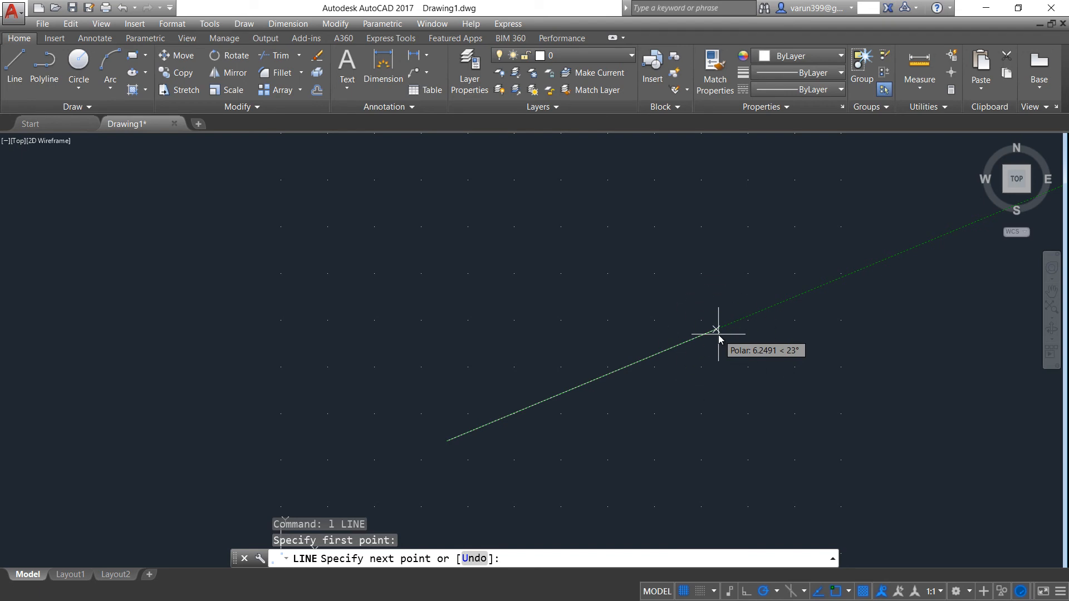
type("10")
key("Return")
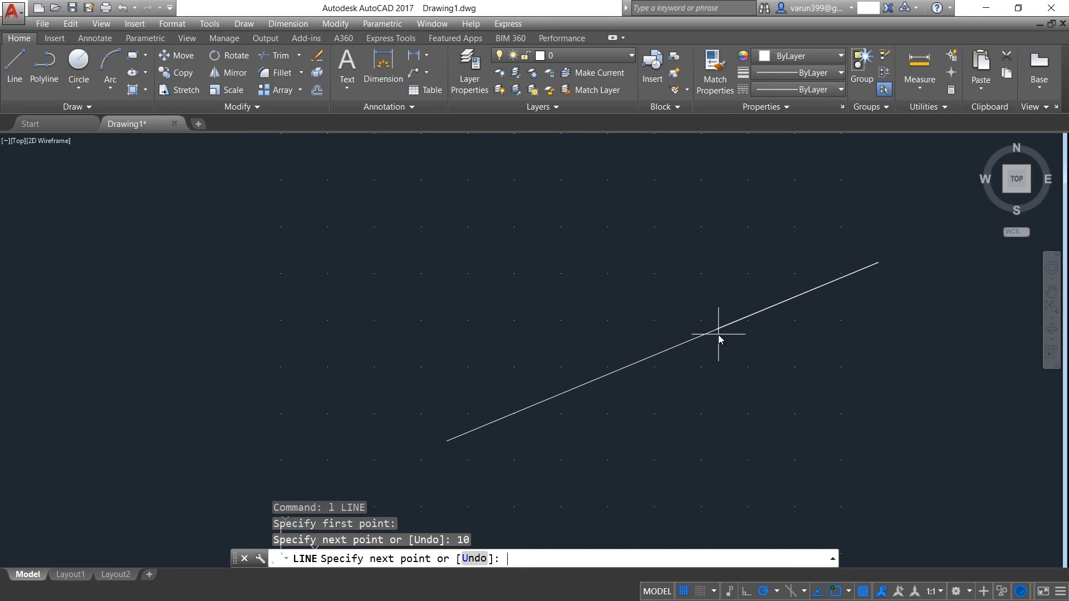
key("Escape")
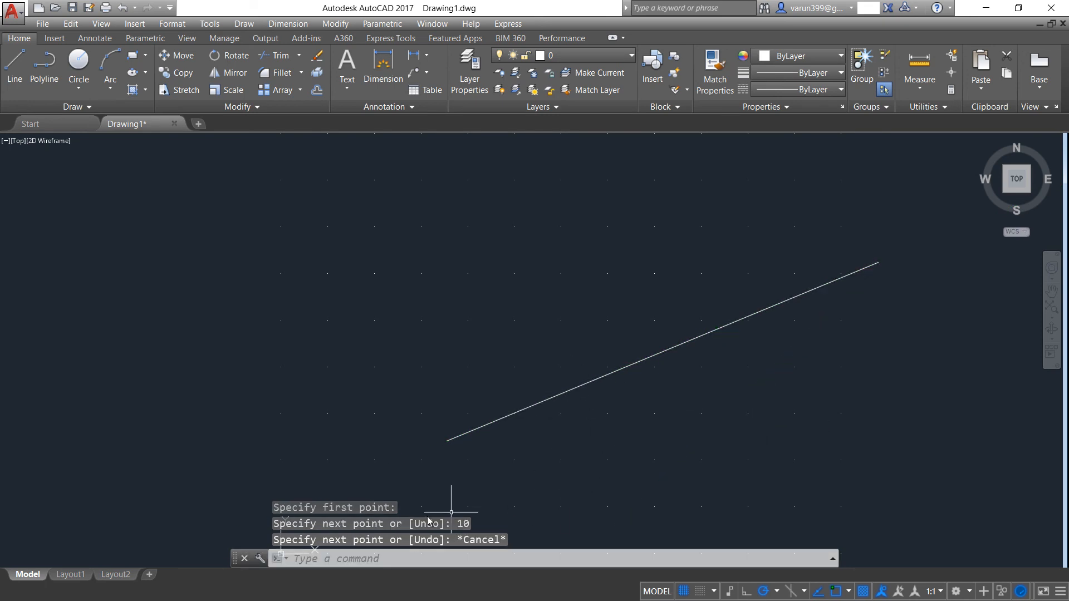
Select and erase the 10-unit angled line.
left_click(808, 273)
left_click(675, 432)
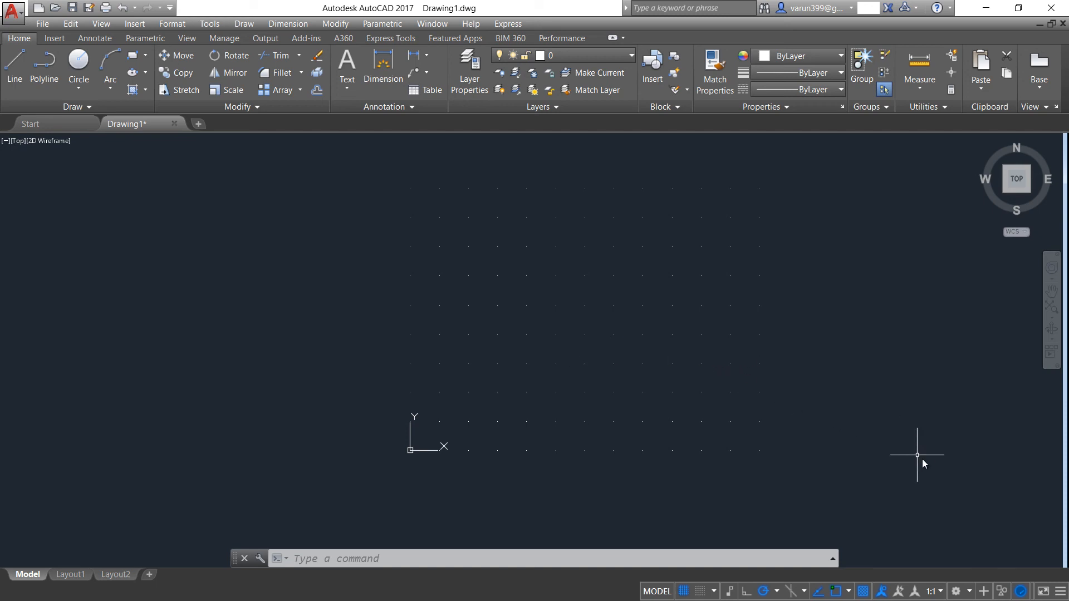
Add the Dynamic Input control to the status bar and turn Dynamic Input on.
left_click(1061, 592)
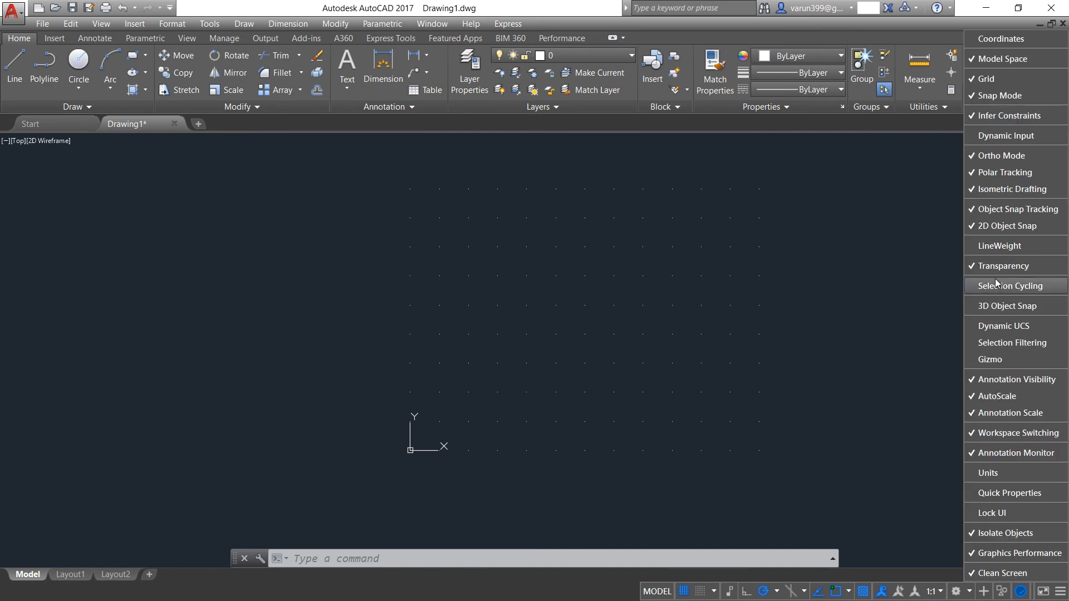
left_click(991, 137)
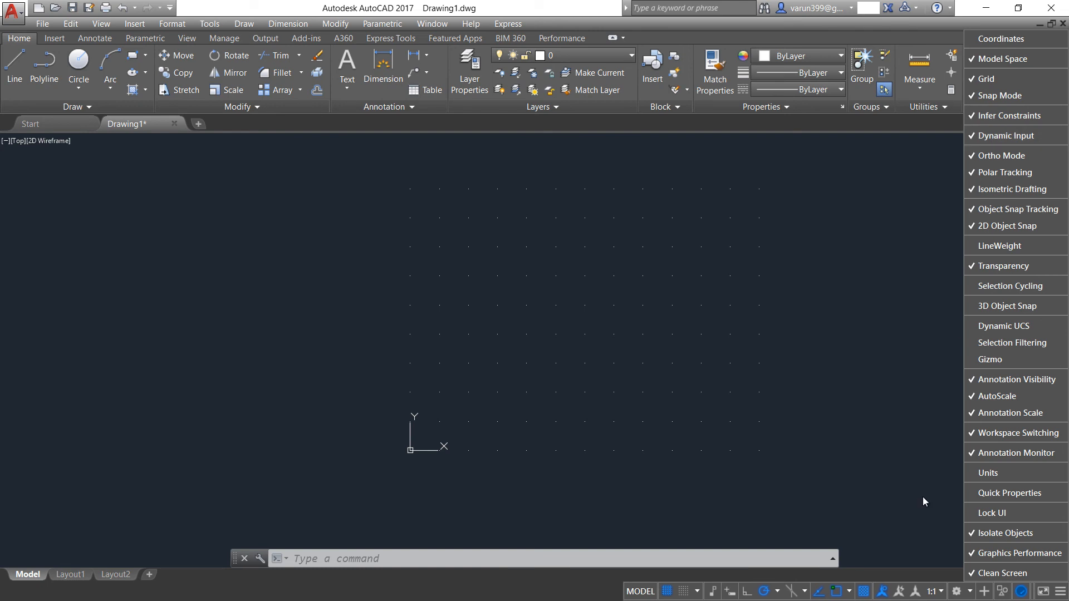
left_click(731, 595)
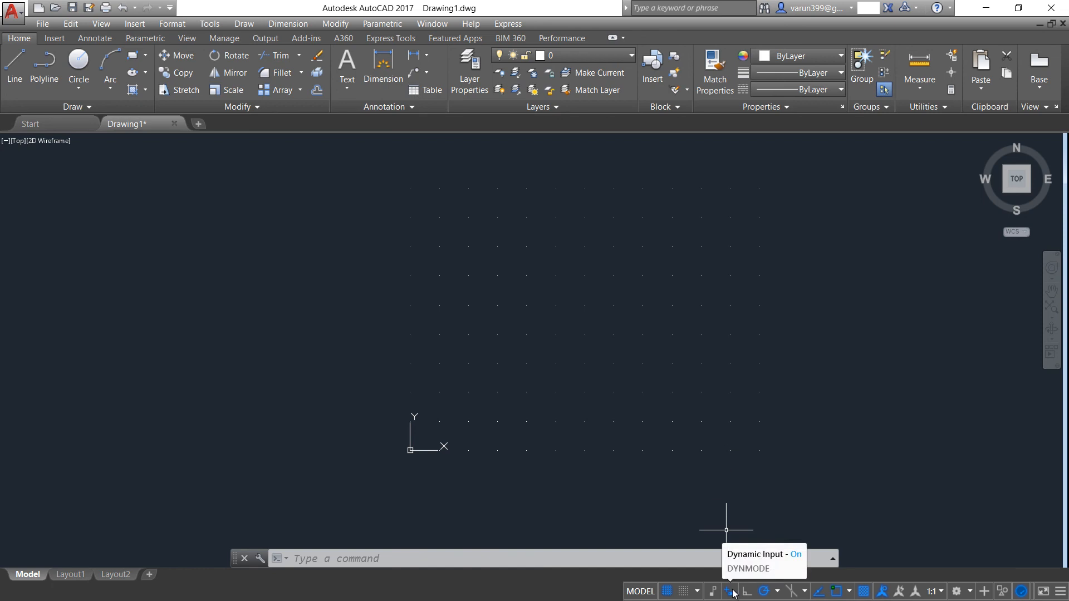
type("L")
key("Return")
key("Escape")
Start a line a little above and right of the origin and draw its first segment 3 units long at 33 degrees.
type("L")
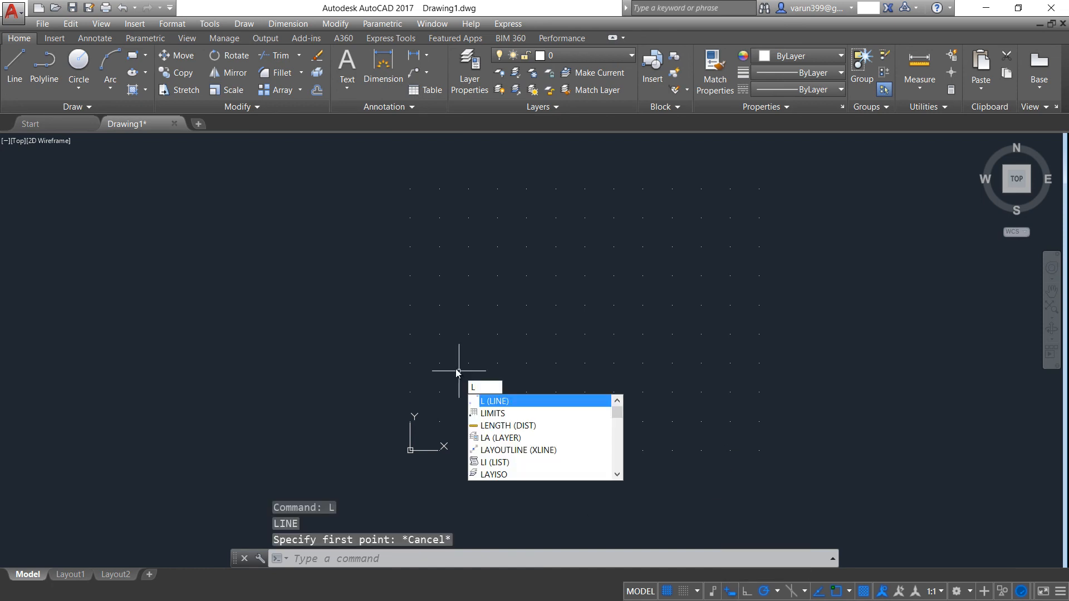
key("ctrl")
key("ctrl")
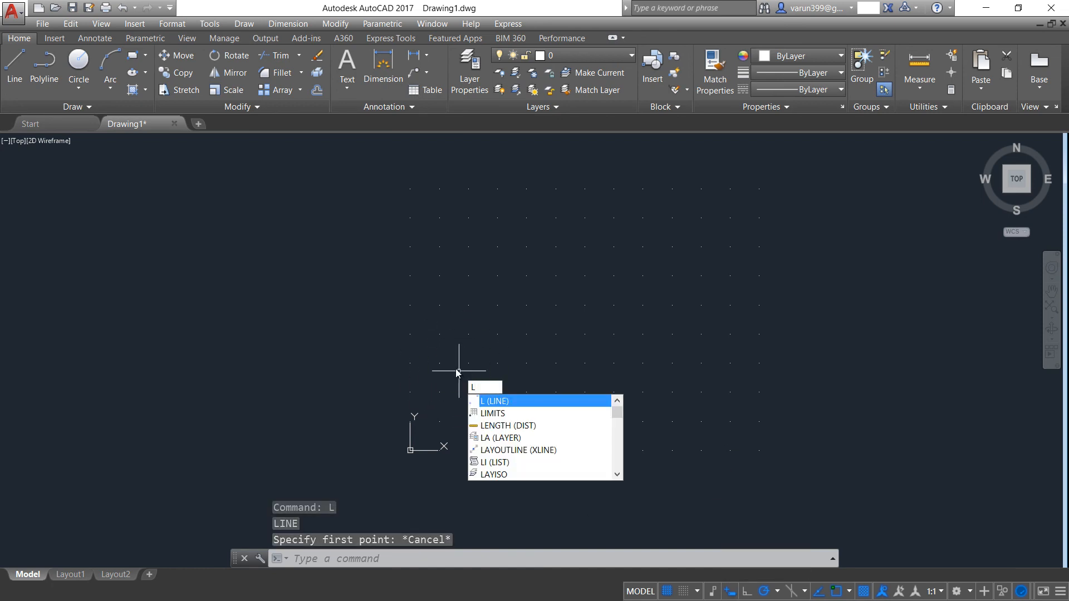
key("Escape")
key("Return")
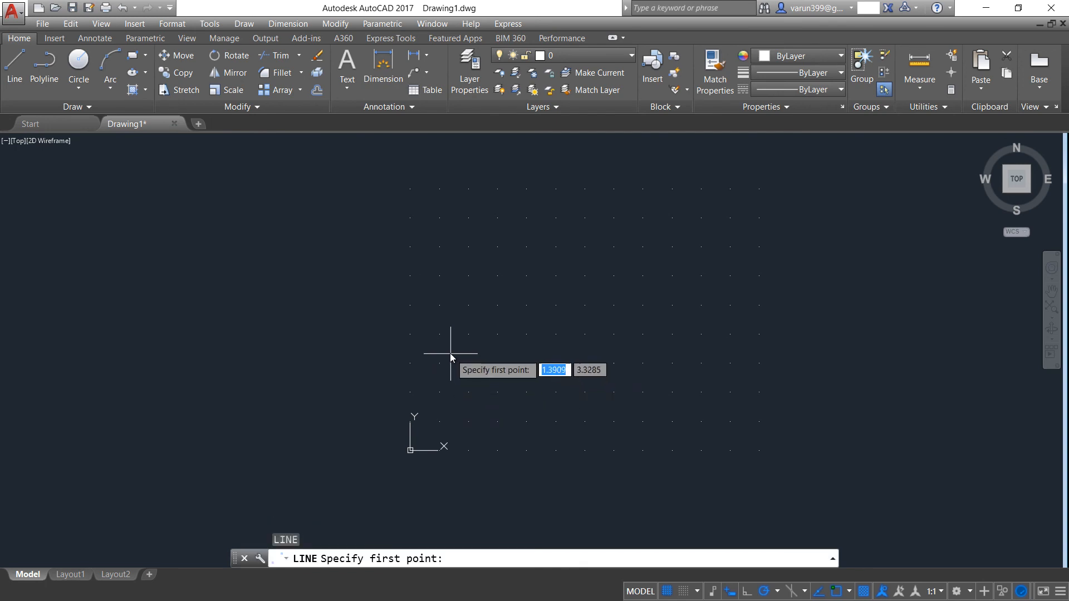
key("ctrl")
left_click(455, 347)
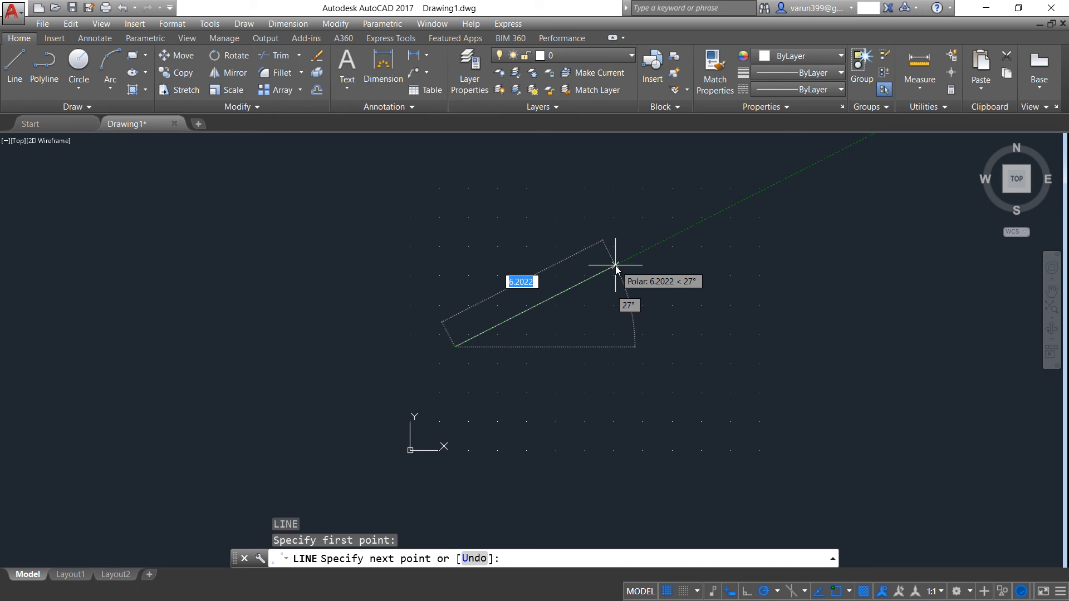
type("3")
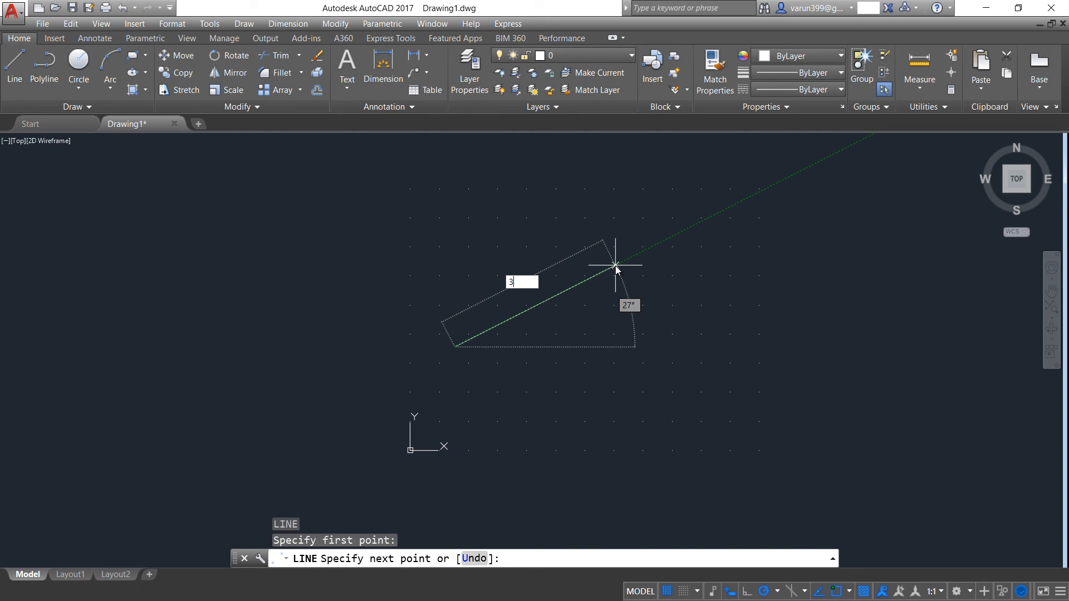
key("Tab")
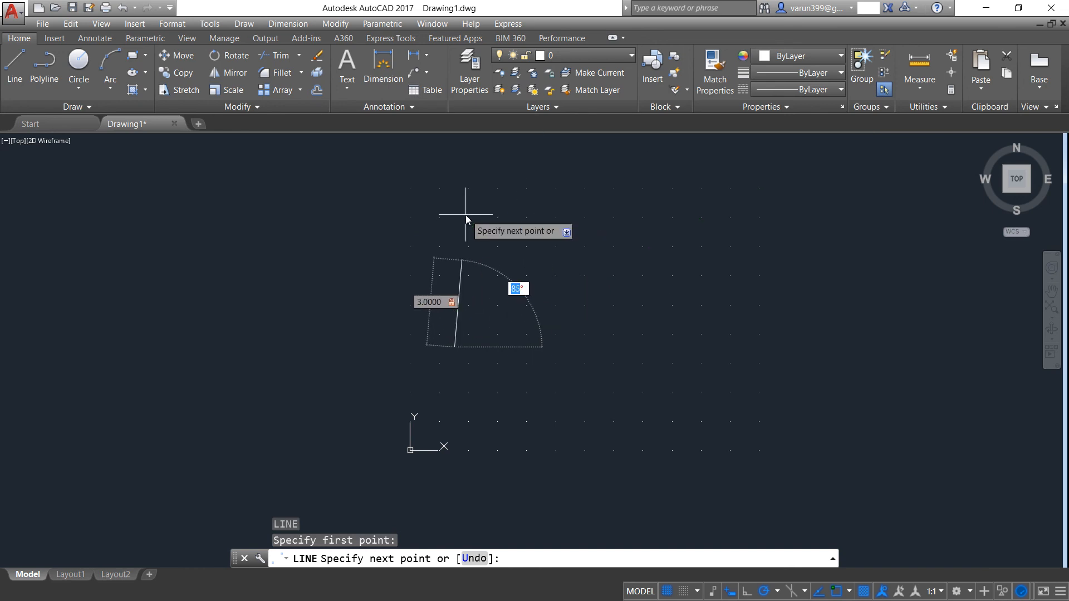
type("33")
key("Return")
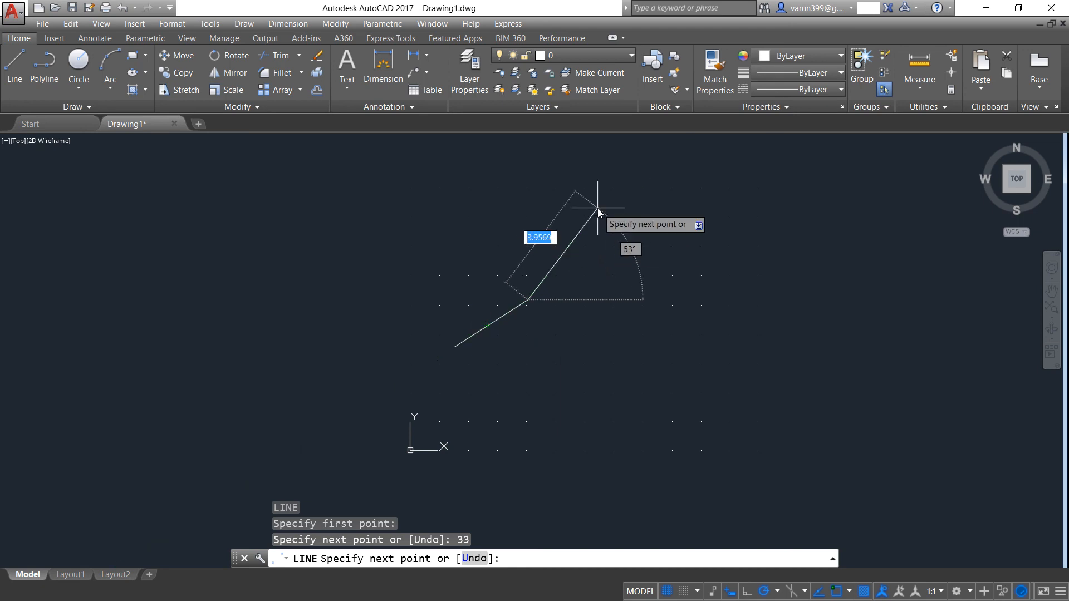
Add a 4-unit line segment at 90 degrees from the end of the angled segment and finish the line.
type("4")
key("Tab")
type("90")
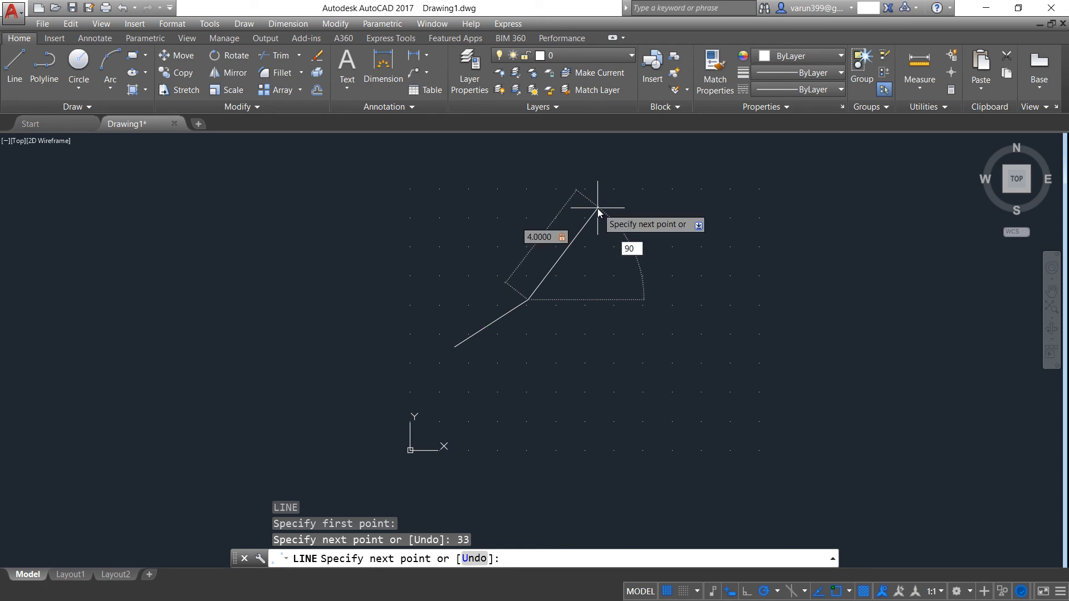
key("Return")
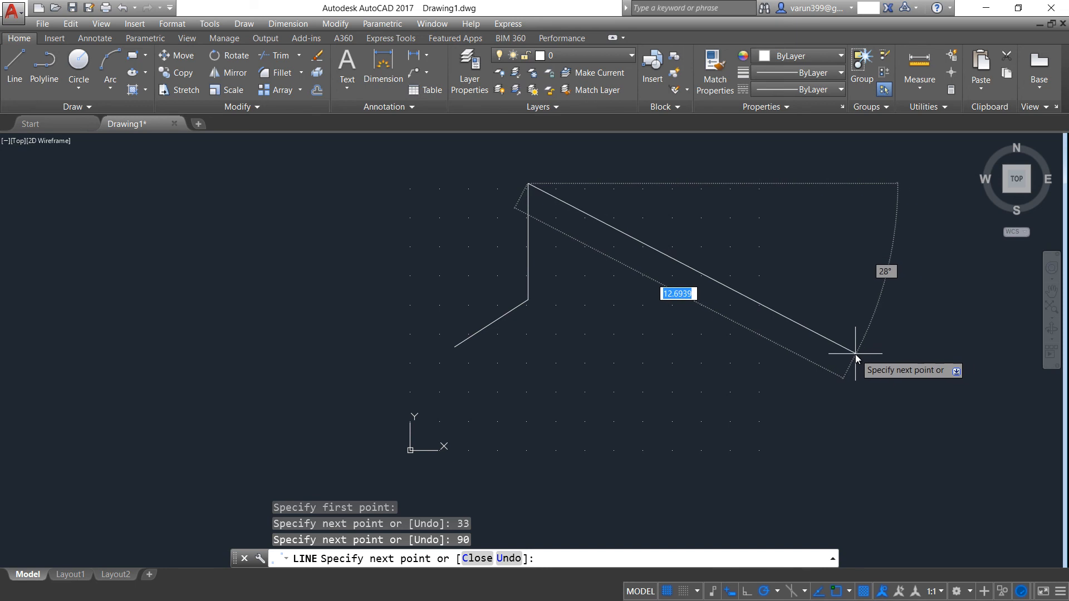
key("Escape")
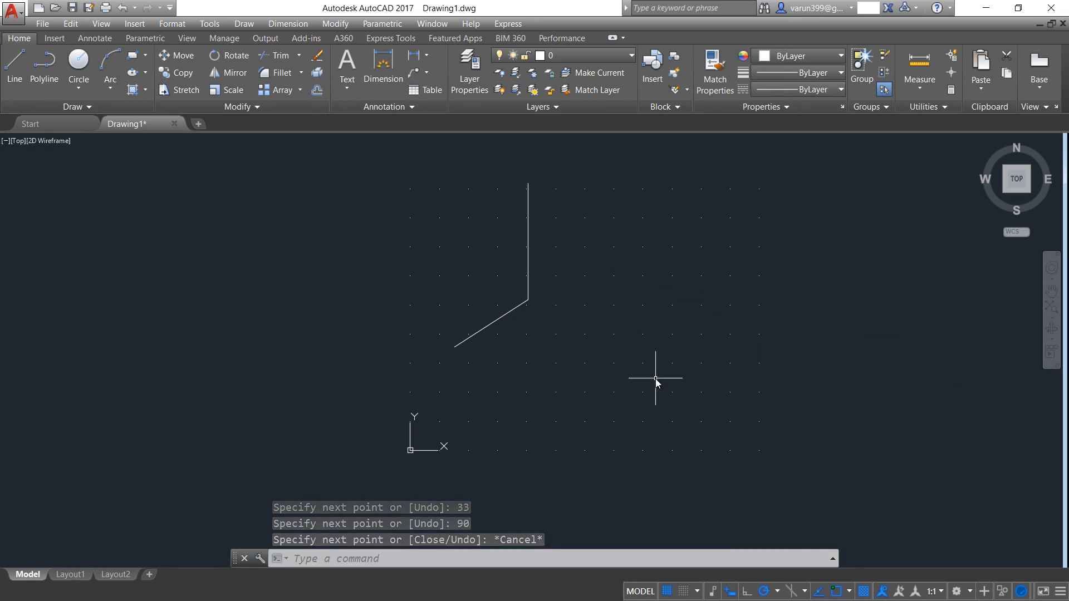
Draw a circle with a radius of 2 in the empty area right of the lines.
type("c")
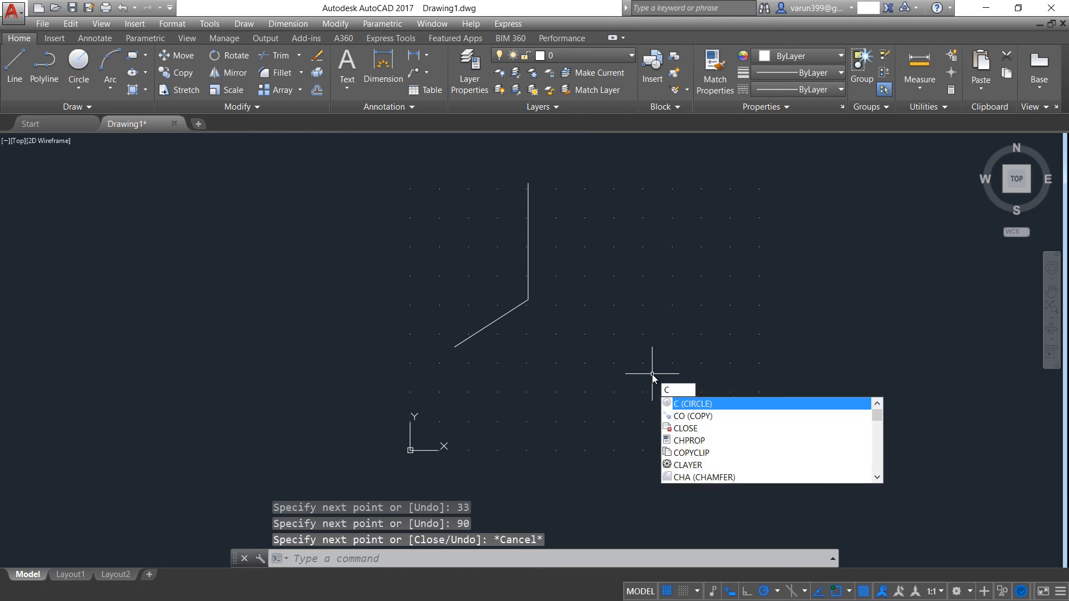
key("Return")
left_click(644, 350)
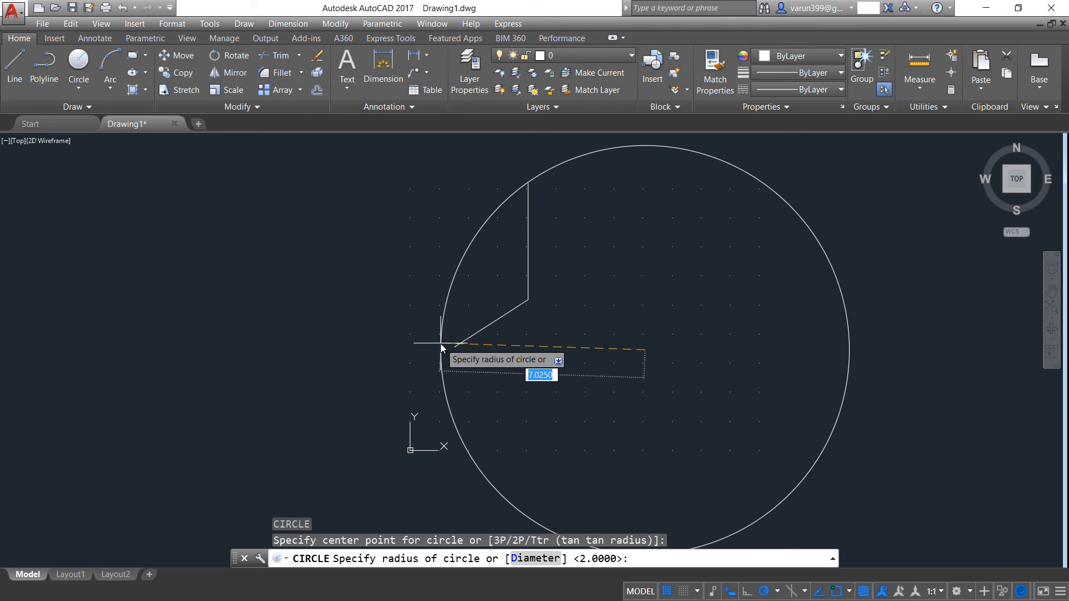
type("2")
key("Return")
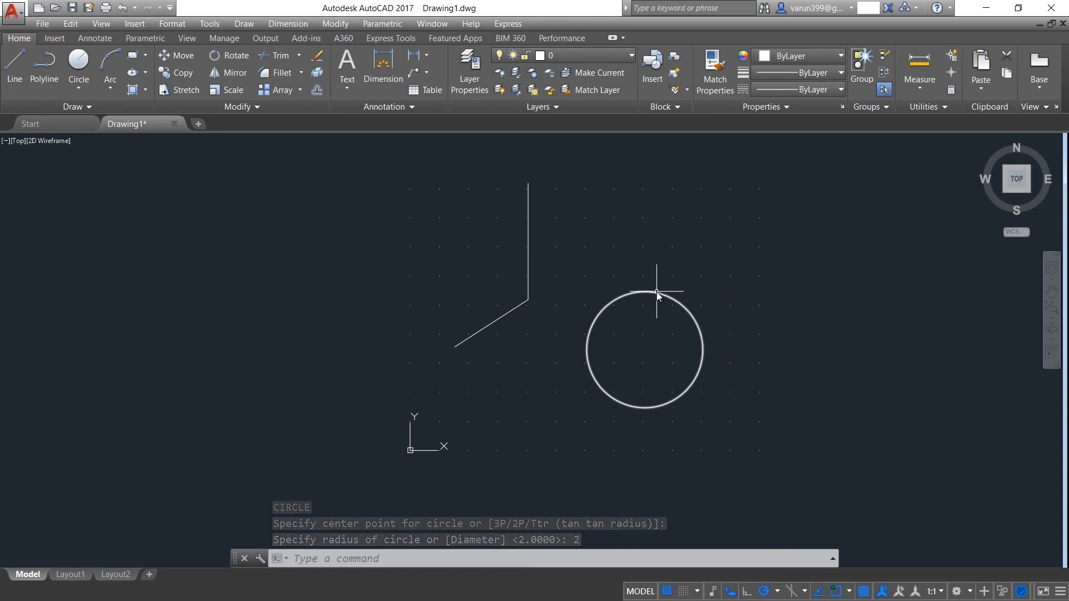
Draw a second circle concentric with the existing one, using the Diameter option with a value of 5.
key("Return")
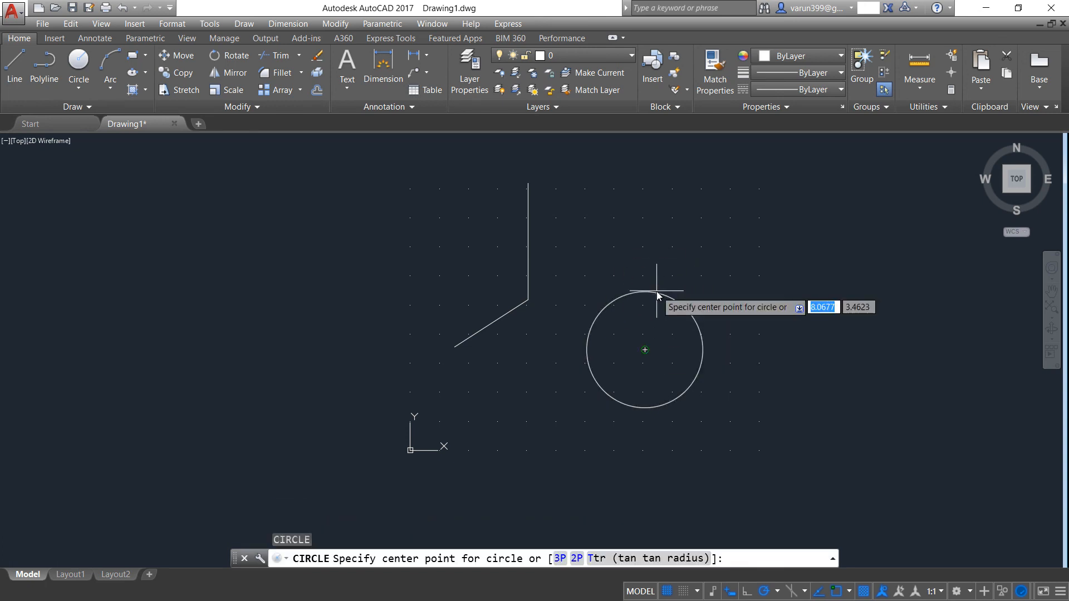
left_click(645, 350)
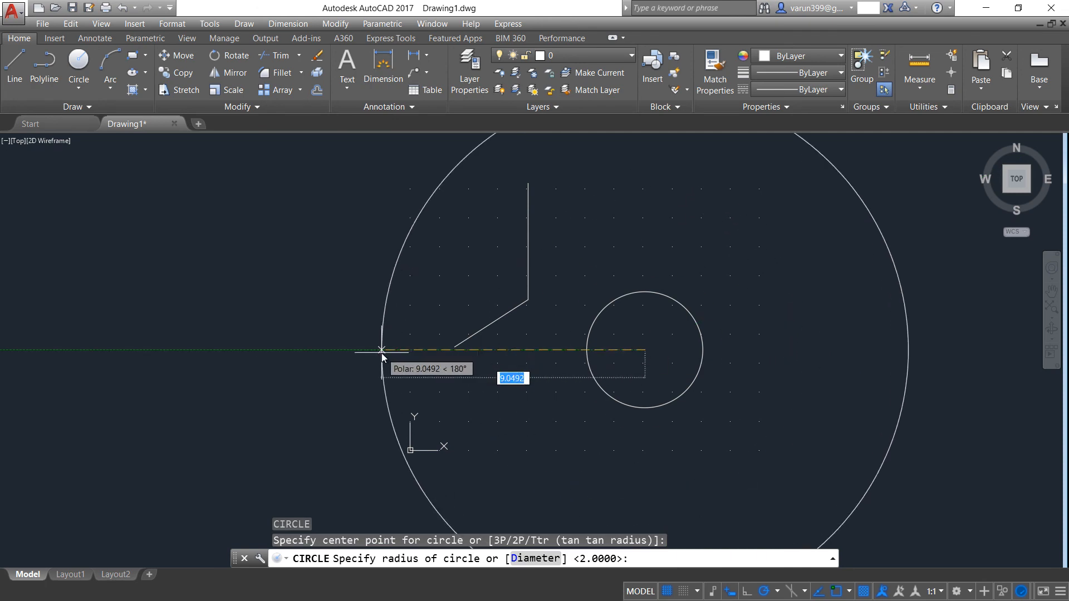
type("d")
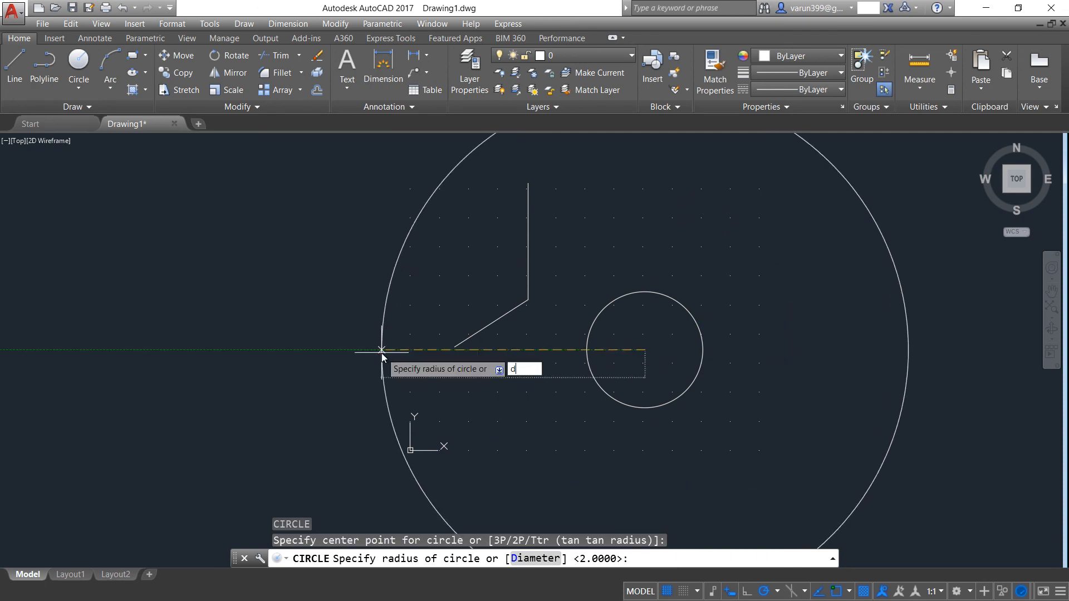
key("Return")
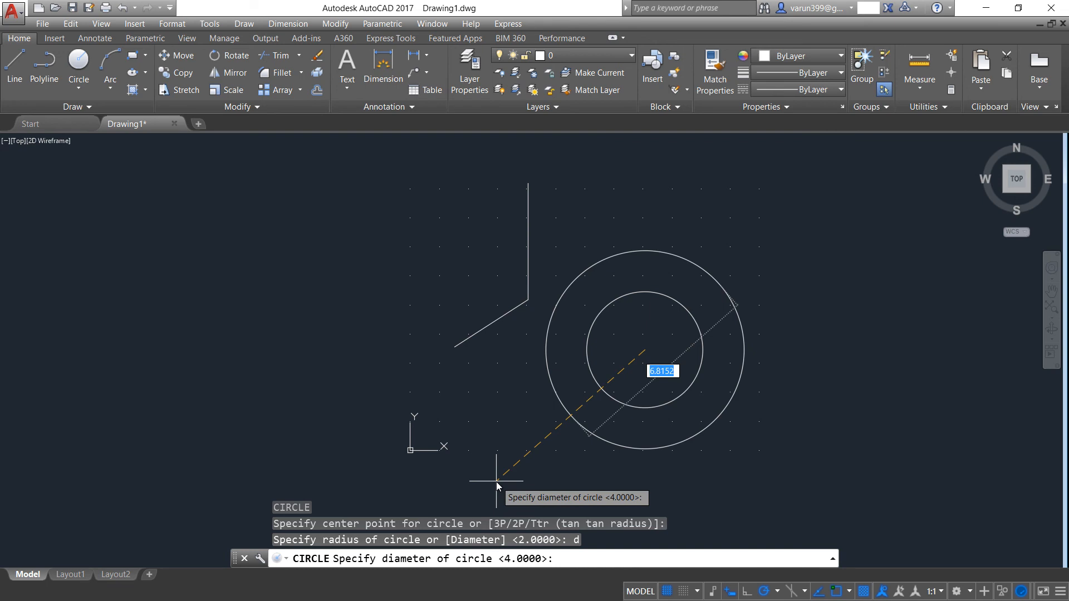
type("5")
key("Return")
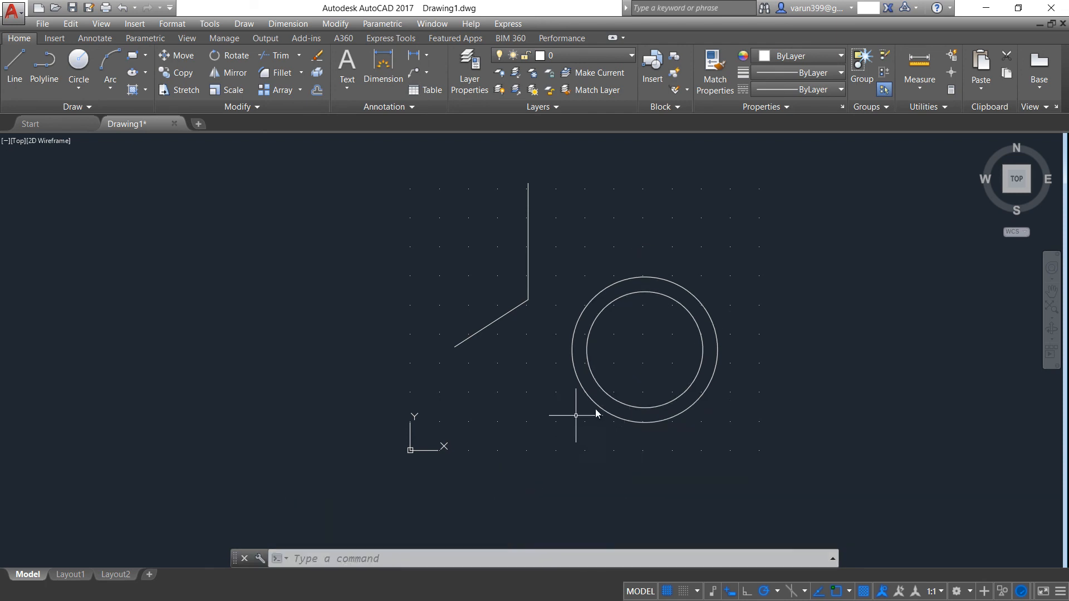
key("ctrl")
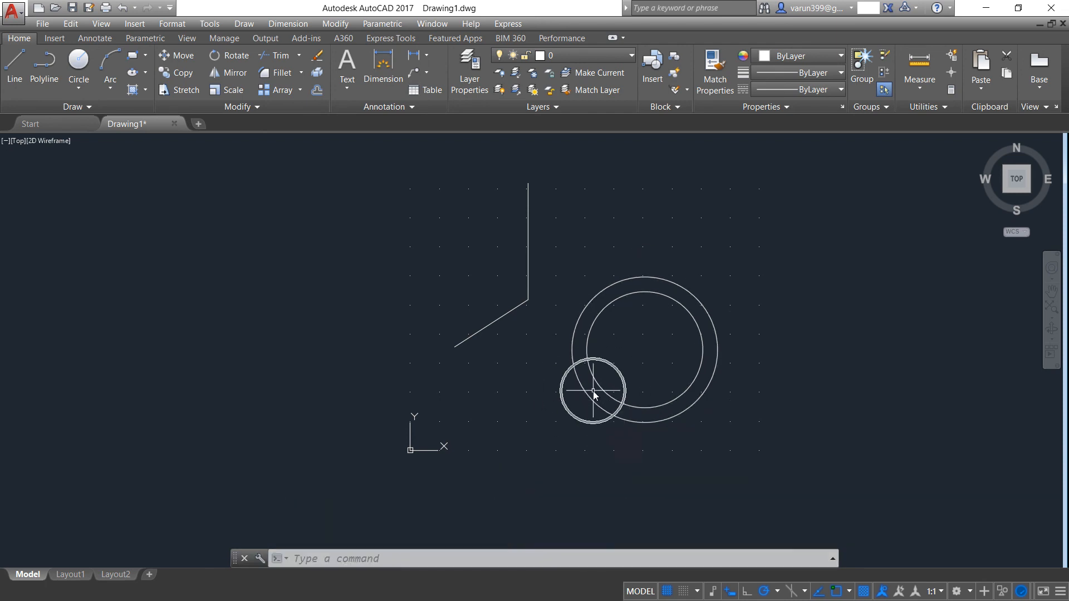